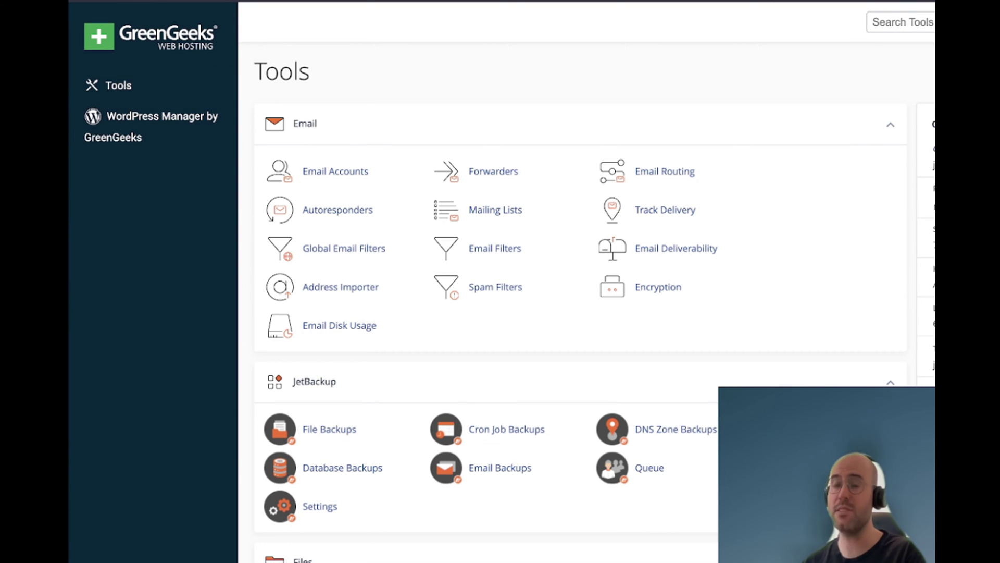
- Go from the Tools page to Domains and start the Create a New Domain form
{"action": "scroll", "coordinate": [710, 297], "scroll_direction": "down", "scroll_amount": 3}
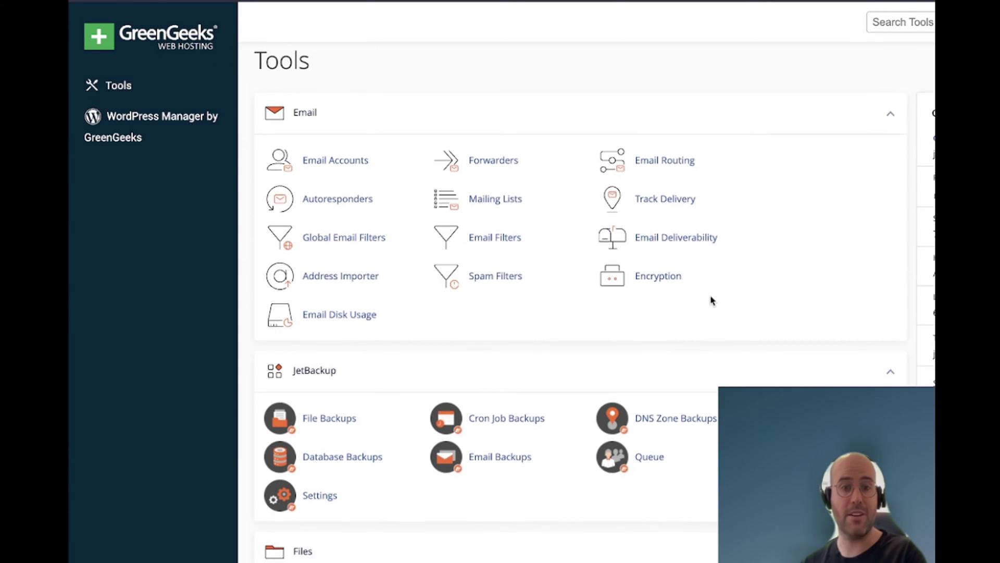
{"action": "scroll", "coordinate": [713, 300], "scroll_direction": "down", "scroll_amount": 6}
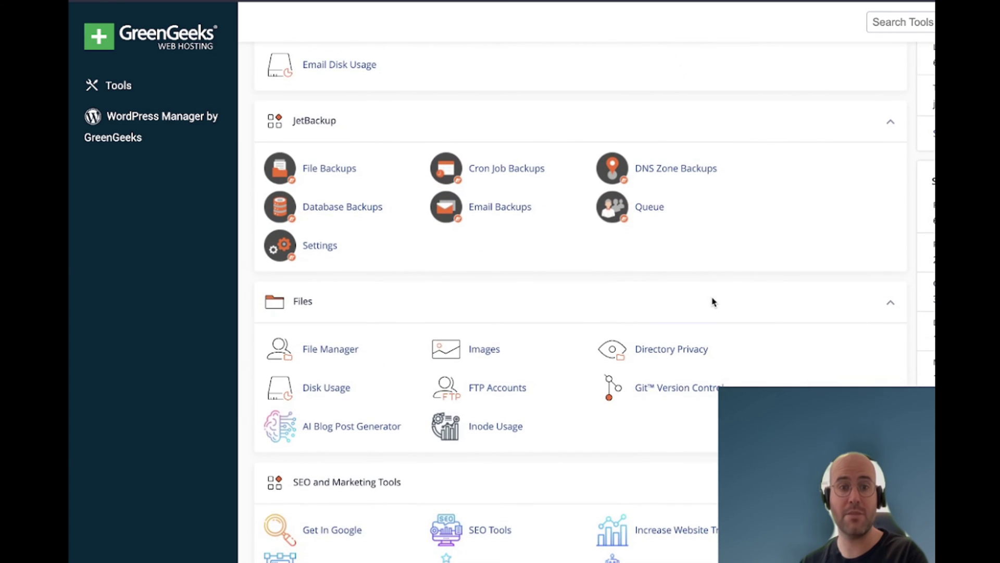
{"action": "scroll", "coordinate": [714, 302], "scroll_direction": "down", "scroll_amount": 2}
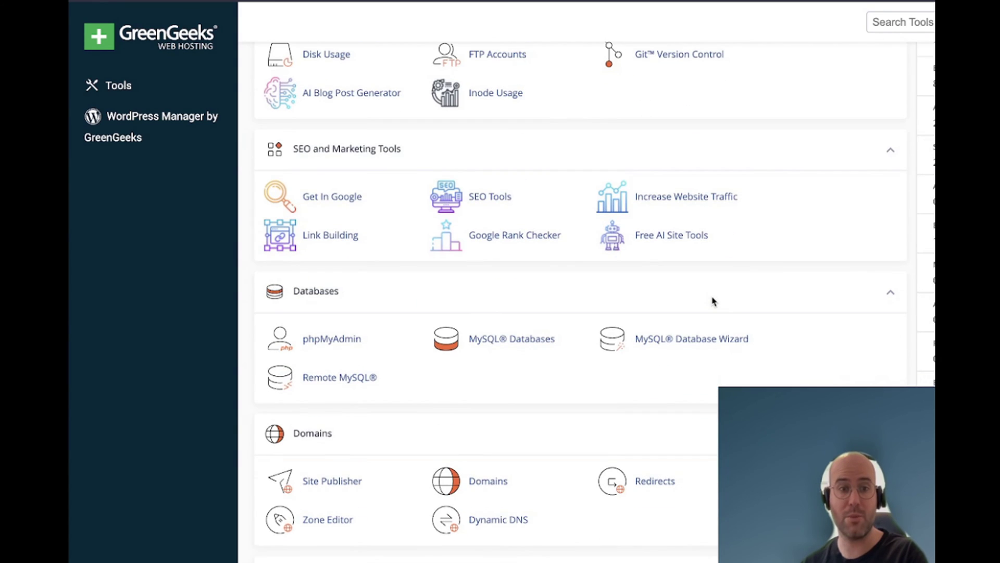
{"action": "scroll", "coordinate": [712, 301], "scroll_direction": "down", "scroll_amount": 1}
{"action": "scroll", "coordinate": [713, 300], "scroll_direction": "down", "scroll_amount": 1}
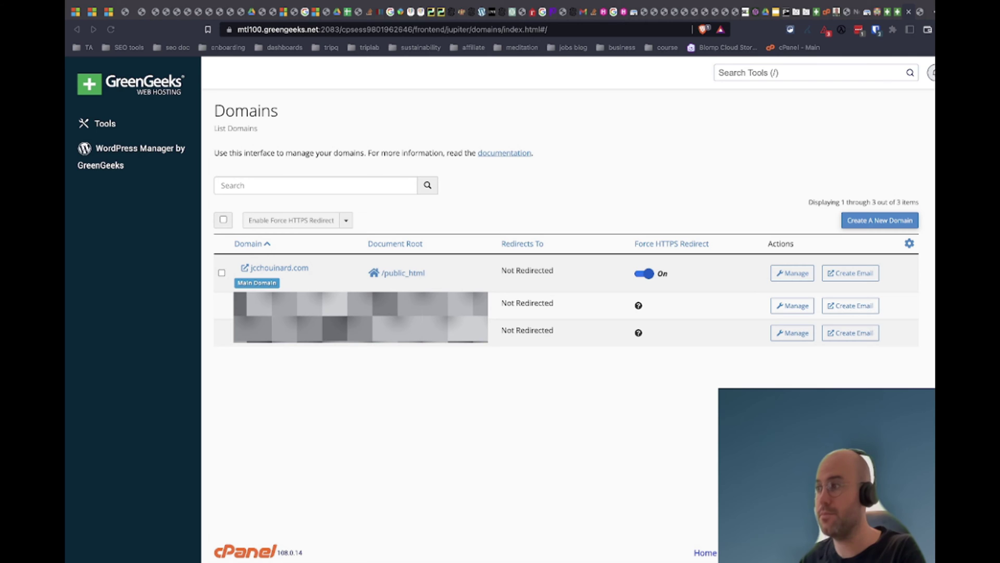
{"action": "left_click", "coordinate": [879, 220]}
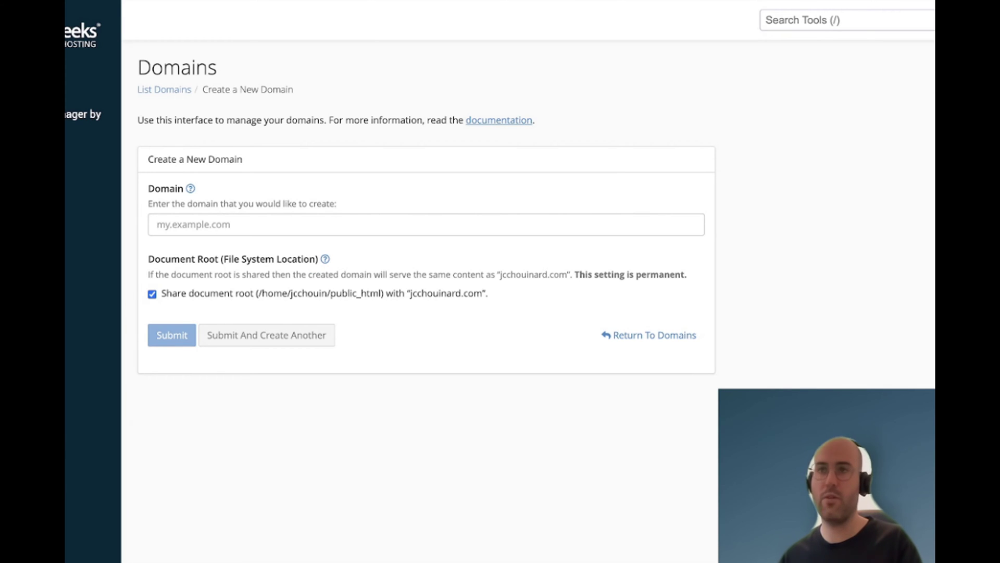
- Enter mamieetpapi.com as the new domain with its own /public_html/mamieetpapi.com document root
{"action": "left_click", "coordinate": [201, 229]}
{"action": "type", "text": "mamieetpapi.com"}
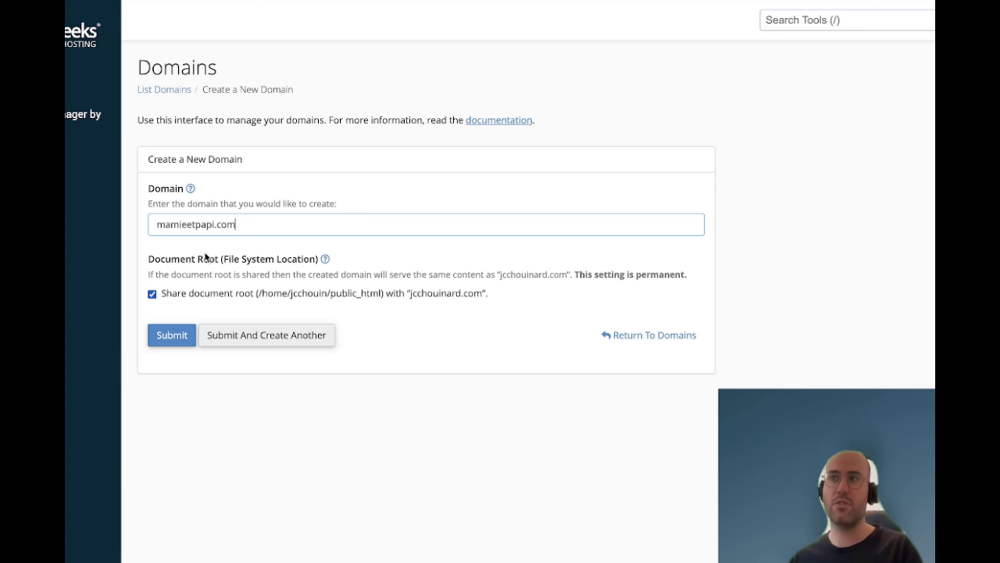
{"action": "left_click", "coordinate": [152, 294]}
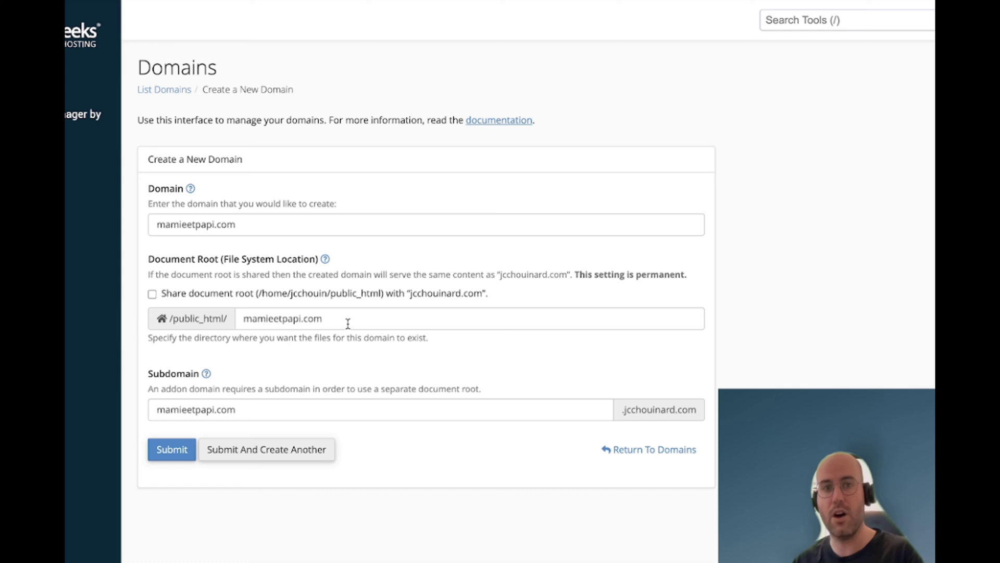
{"action": "left_click_drag", "start_coordinate": [341, 318], "coordinate": [241, 314]}
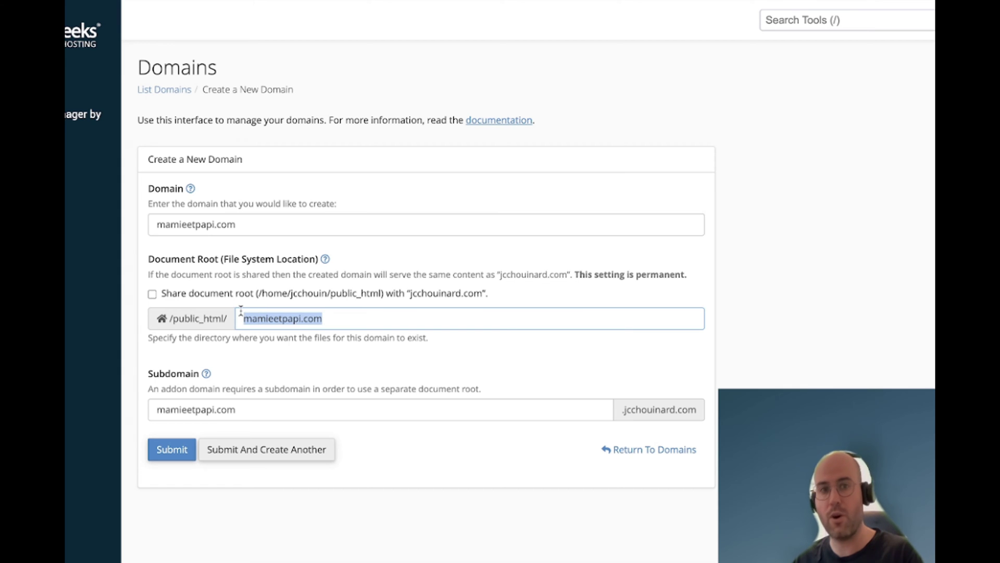
{"action": "left_click", "coordinate": [285, 360]}
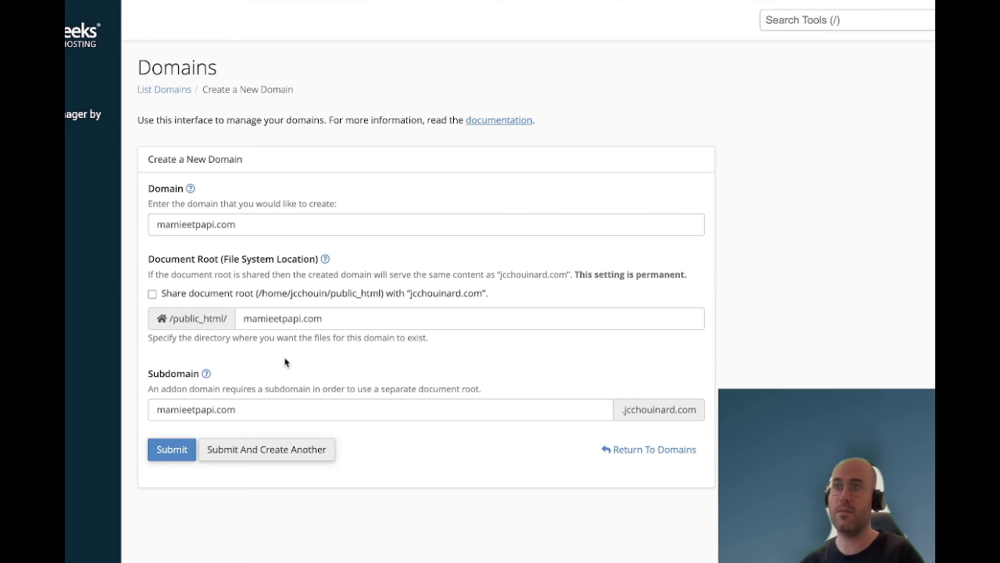
- Submit the mamieetpapi.com domain and check it appears in the domain list
{"action": "left_click", "coordinate": [175, 451]}
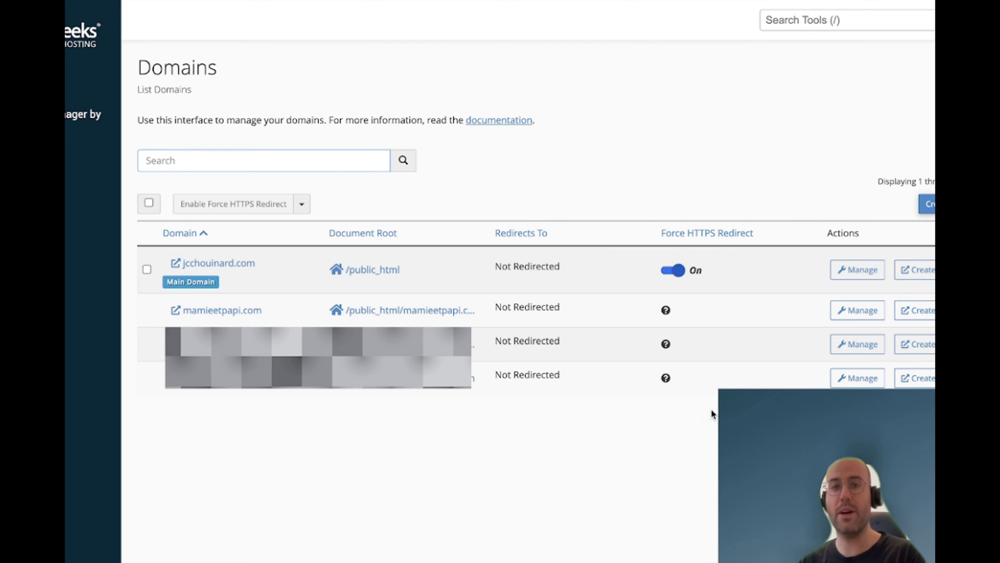
{"action": "mouse_move", "coordinate": [667, 318]}
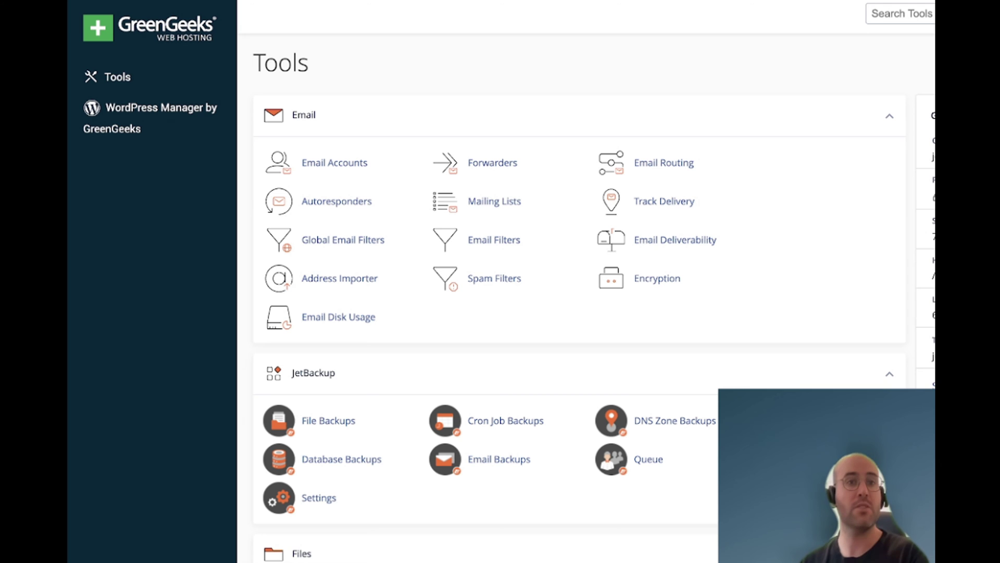
- Open the WordPress installer from the Softaculous Apps Installer section
{"action": "scroll", "coordinate": [380, 308], "scroll_direction": "down", "scroll_amount": 5}
{"action": "scroll", "coordinate": [386, 317], "scroll_direction": "down", "scroll_amount": 20}
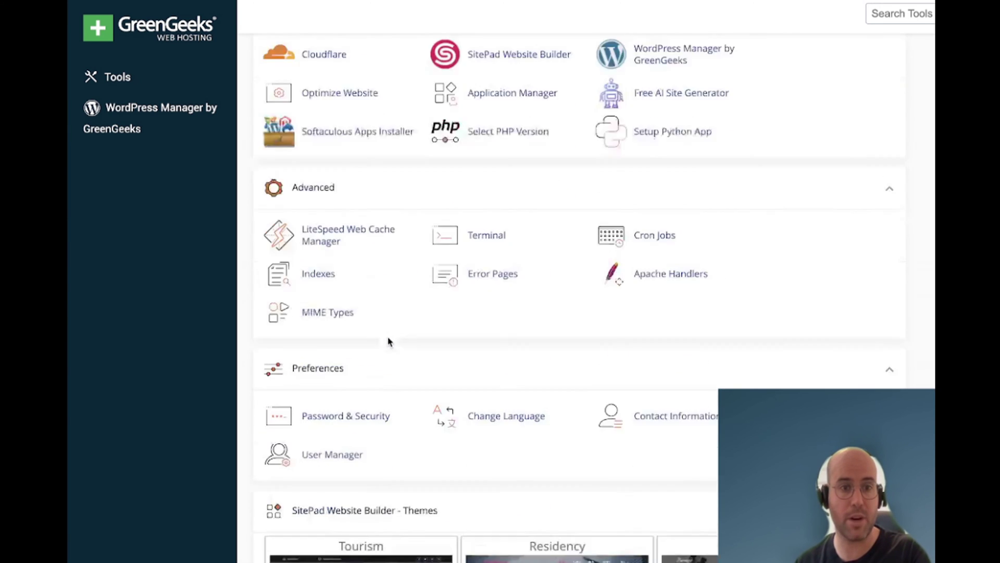
{"action": "scroll", "coordinate": [390, 341], "scroll_direction": "down", "scroll_amount": 8}
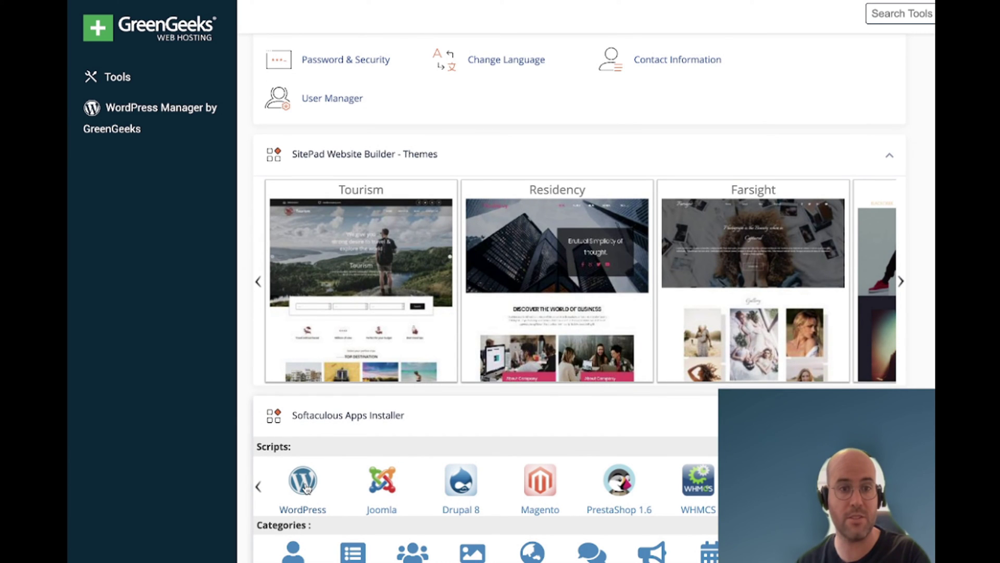
{"action": "left_click", "coordinate": [306, 490]}
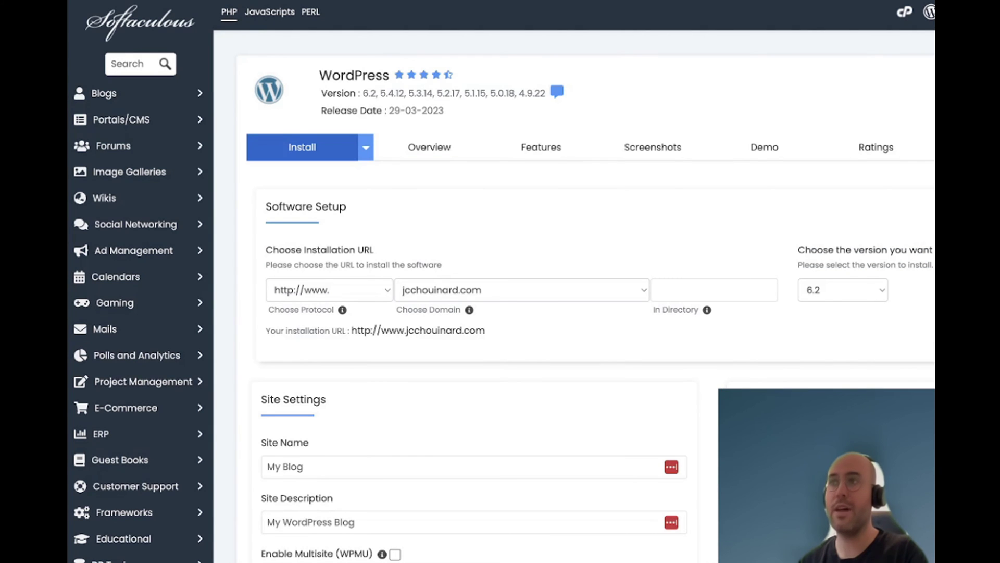
- Install on mamieetpapi.com with site name 'Mamie et Papi' and description 'Arts, Histoire et Voyages'
{"action": "left_click", "coordinate": [643, 290]}
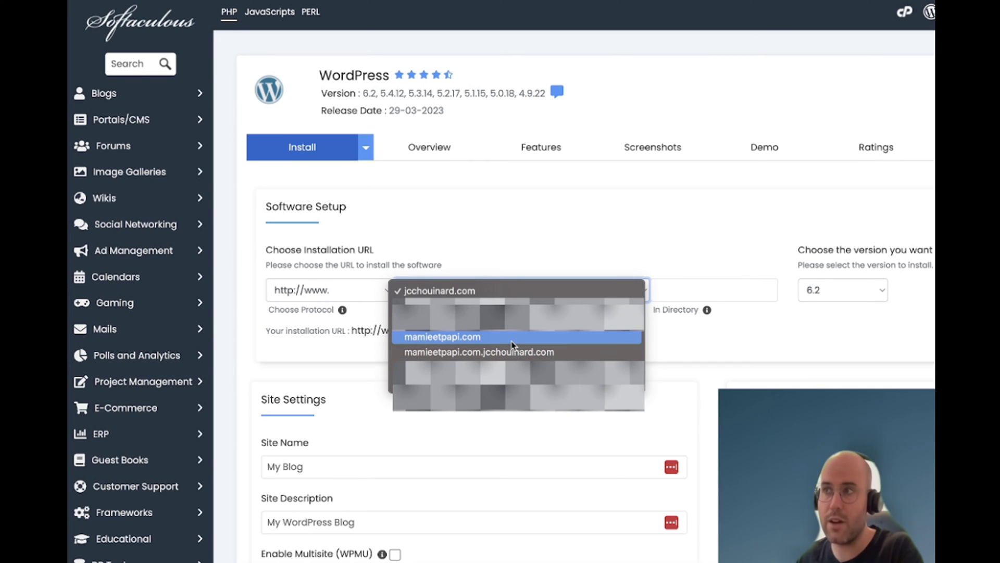
{"action": "left_click", "coordinate": [511, 344]}
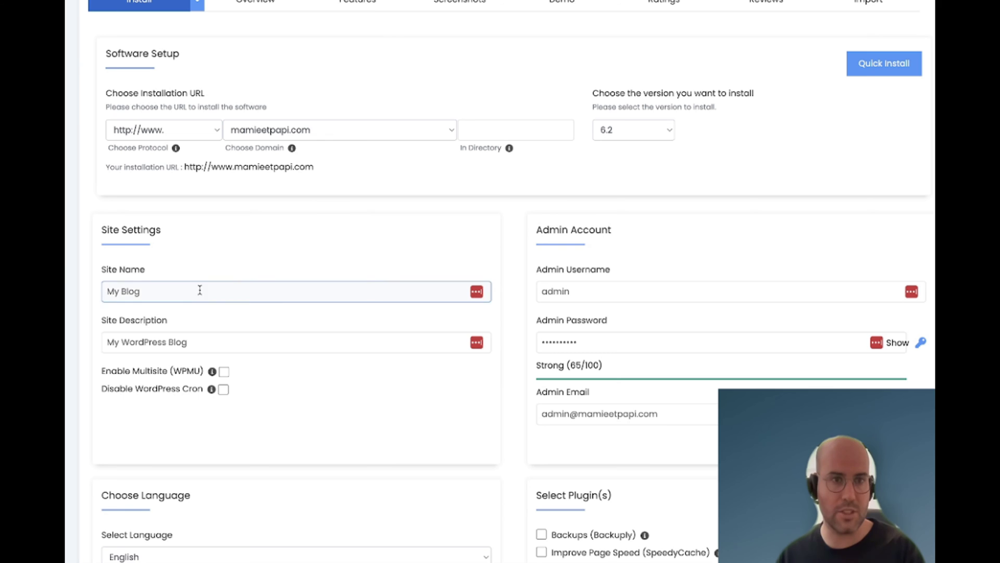
{"action": "left_click_drag", "start_coordinate": [199, 288], "coordinate": [16, 263]}
{"action": "type", "text": "Mamie "}
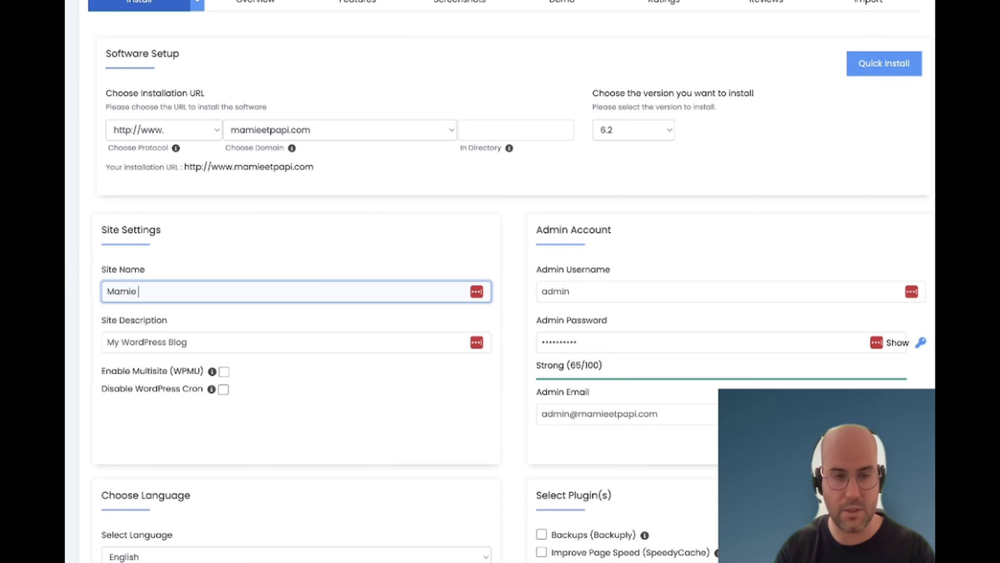
{"action": "type", "text": "et Papi"}
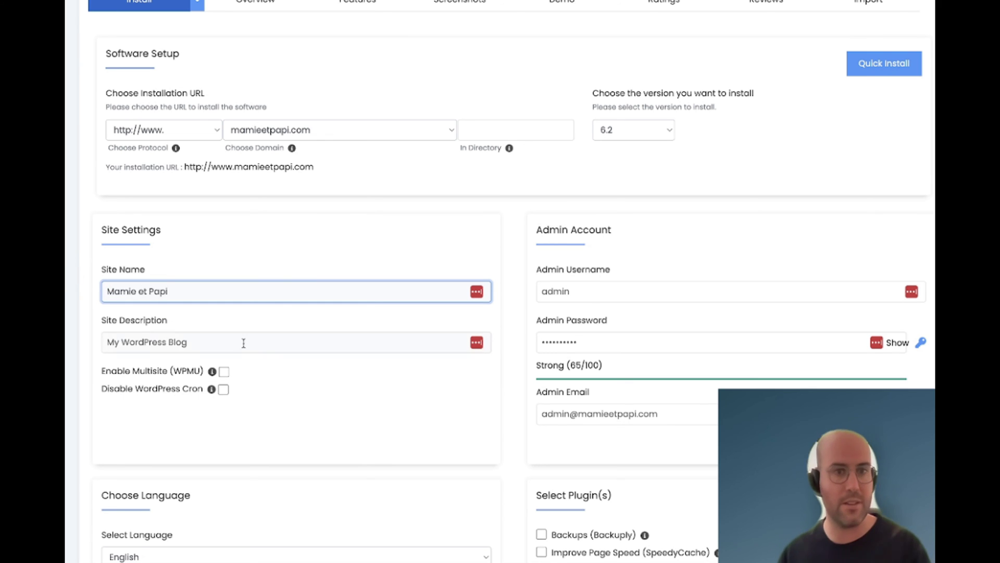
{"action": "key", "text": "Tab"}
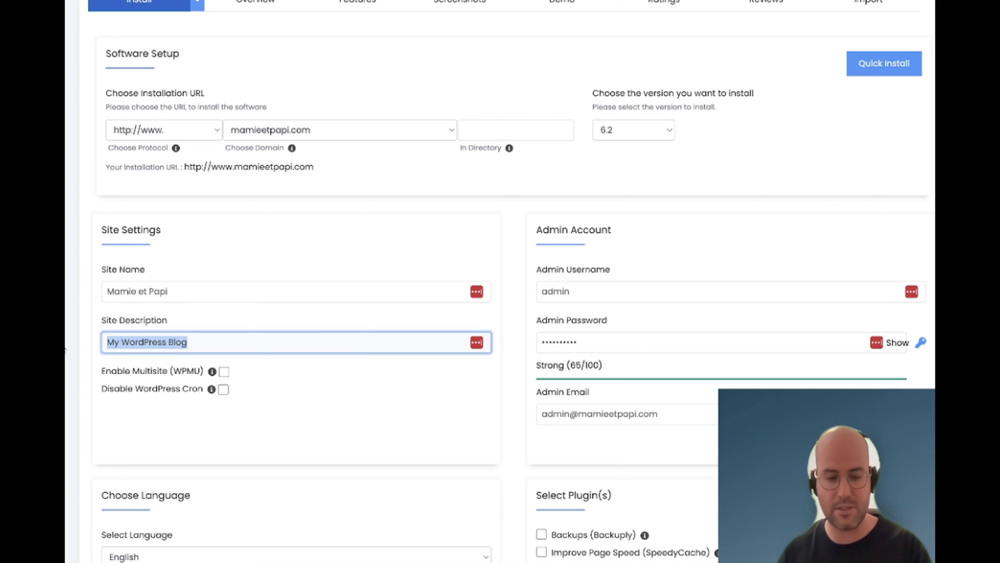
{"action": "type", "text": "Arts, "}
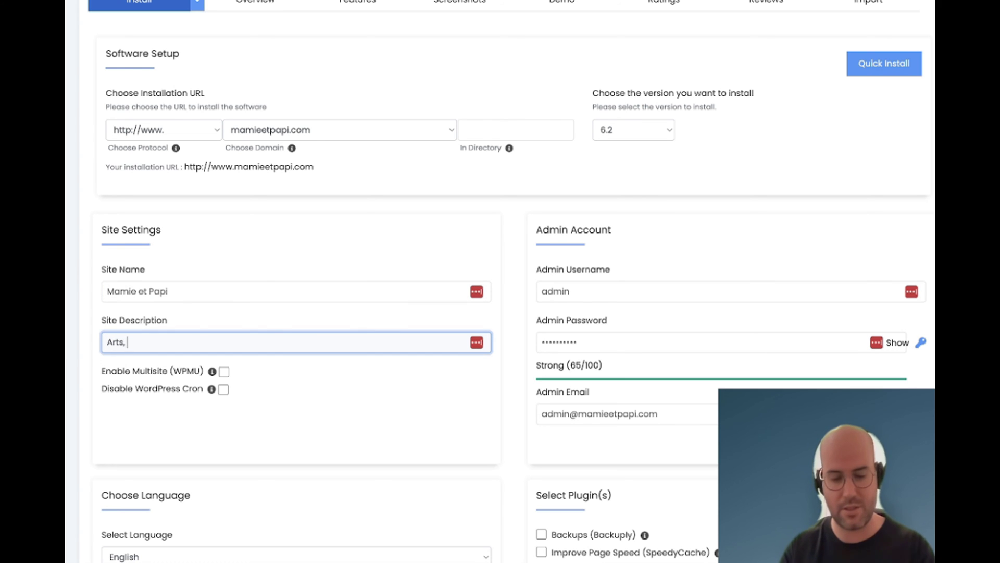
{"action": "type", "text": "Histoire et Voyages"}
{"action": "left_click", "coordinate": [271, 414]}
{"action": "scroll", "coordinate": [302, 380], "scroll_direction": "down", "scroll_amount": 3}
- Choose French as the site language and review the plugin, theme and admin account fields
{"action": "scroll", "coordinate": [307, 387], "scroll_direction": "down", "scroll_amount": 1}
{"action": "left_click", "coordinate": [226, 372]}
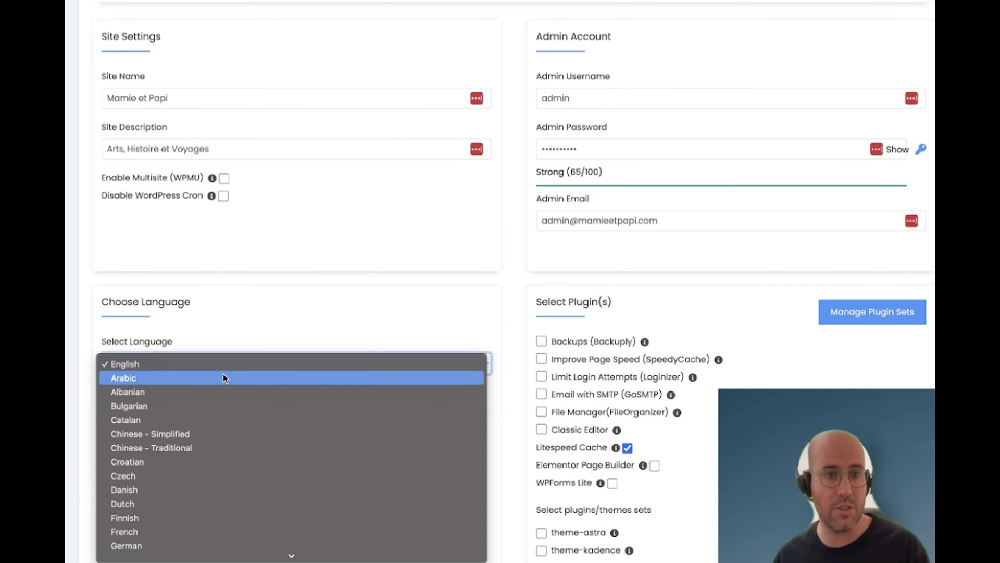
{"action": "left_click", "coordinate": [148, 506]}
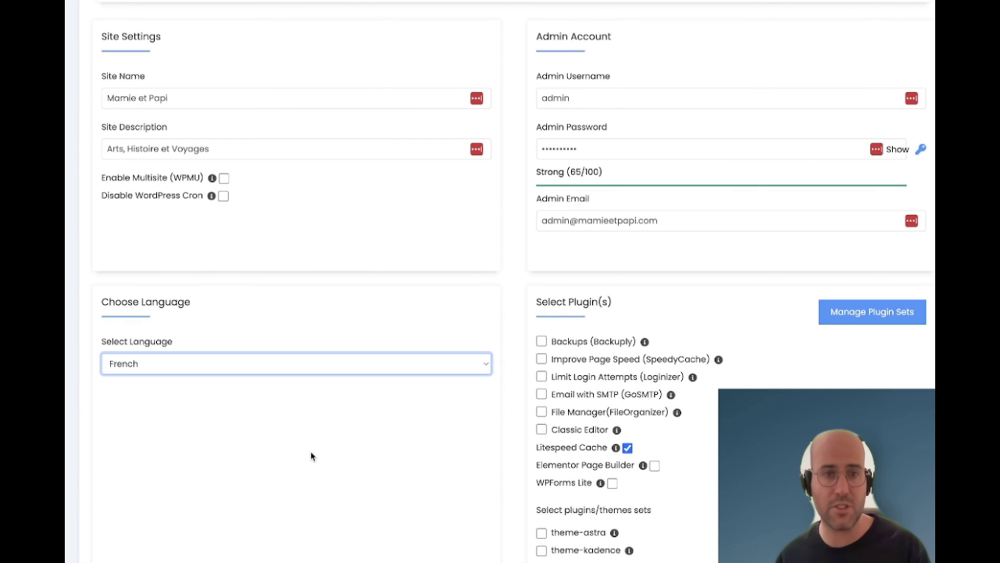
{"action": "scroll", "coordinate": [318, 453], "scroll_direction": "down", "scroll_amount": 2}
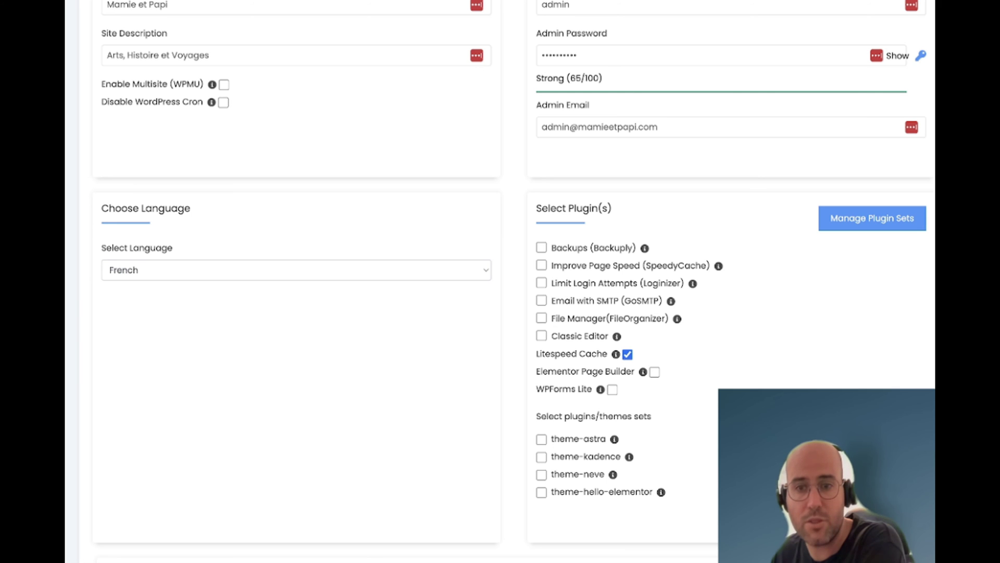
{"action": "scroll", "coordinate": [715, 407], "scroll_direction": "down", "scroll_amount": 1}
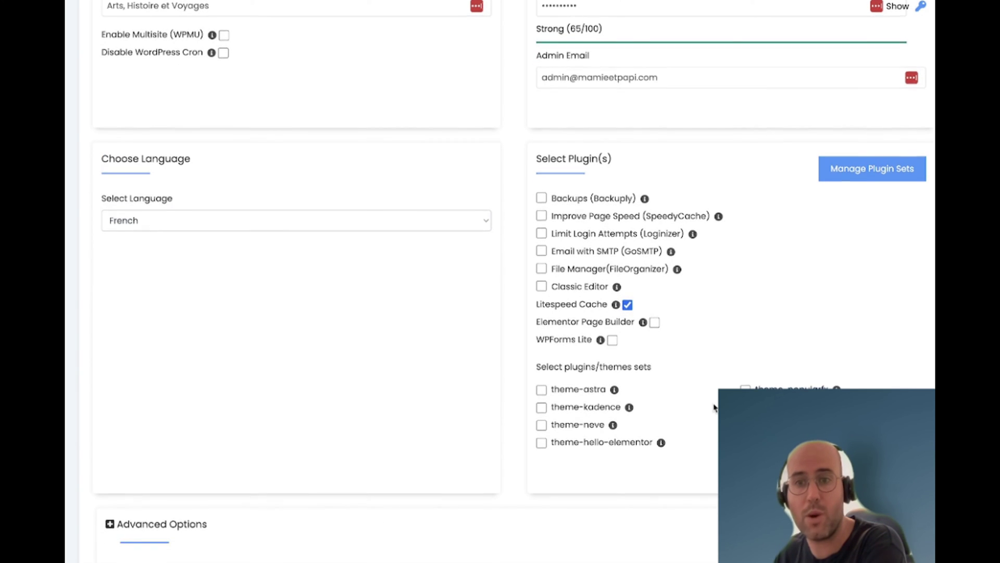
{"action": "scroll", "coordinate": [714, 407], "scroll_direction": "down", "scroll_amount": 3}
{"action": "scroll", "coordinate": [714, 407], "scroll_direction": "down", "scroll_amount": 8}
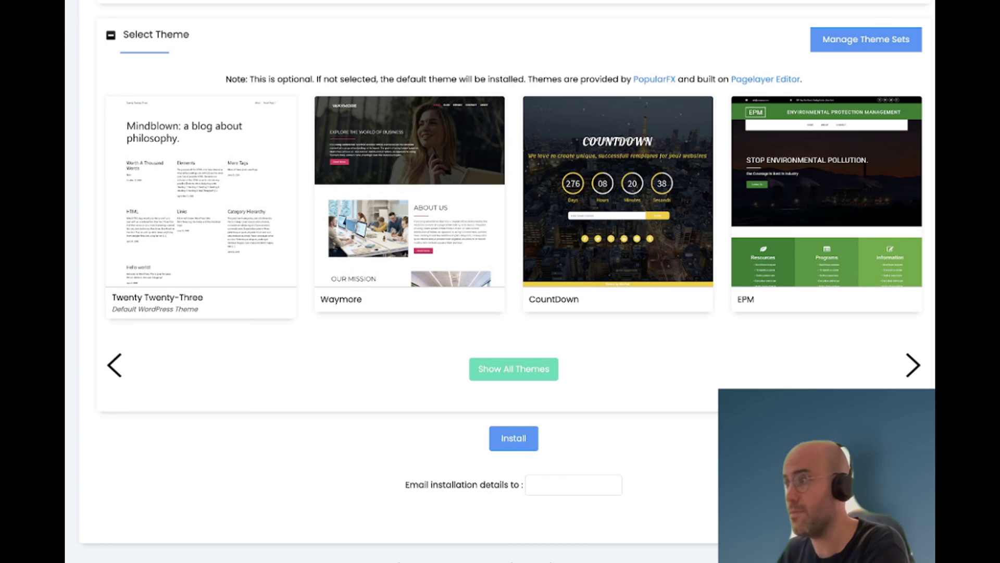
{"action": "scroll", "coordinate": [745, 257], "scroll_direction": "up", "scroll_amount": 15}
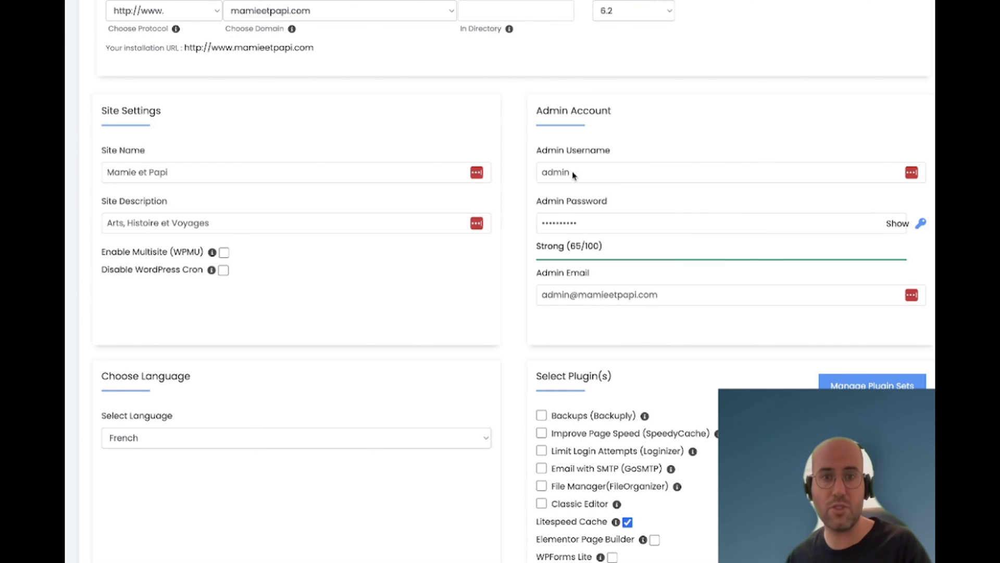
{"action": "left_click_drag", "start_coordinate": [576, 176], "coordinate": [542, 164]}
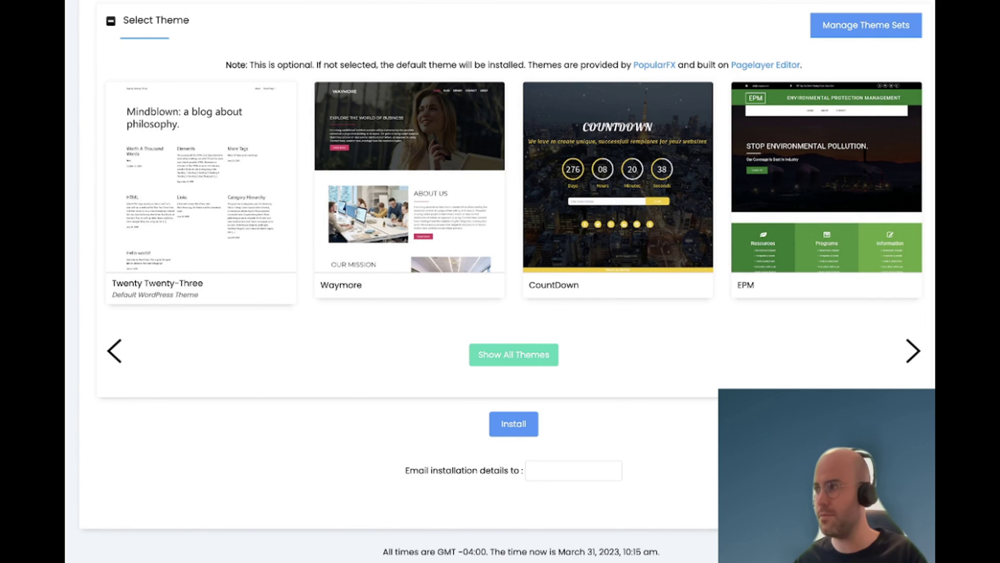
- Run the WordPress installation for mamieetpapi.com
{"action": "left_click", "coordinate": [514, 424]}
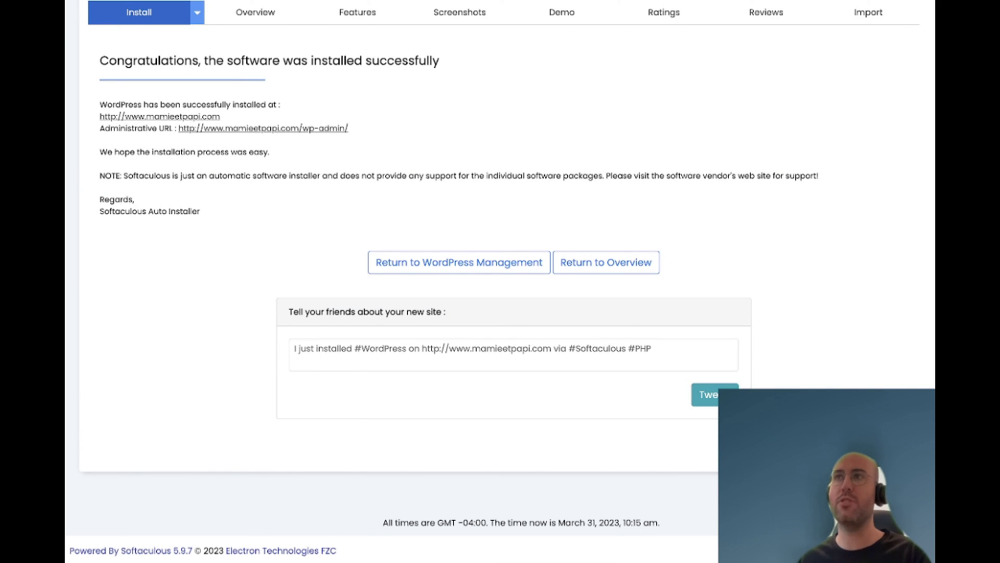
- Open a new Brave tab and dismiss its suggestion list
{"action": "key", "text": "ctrl+t"}
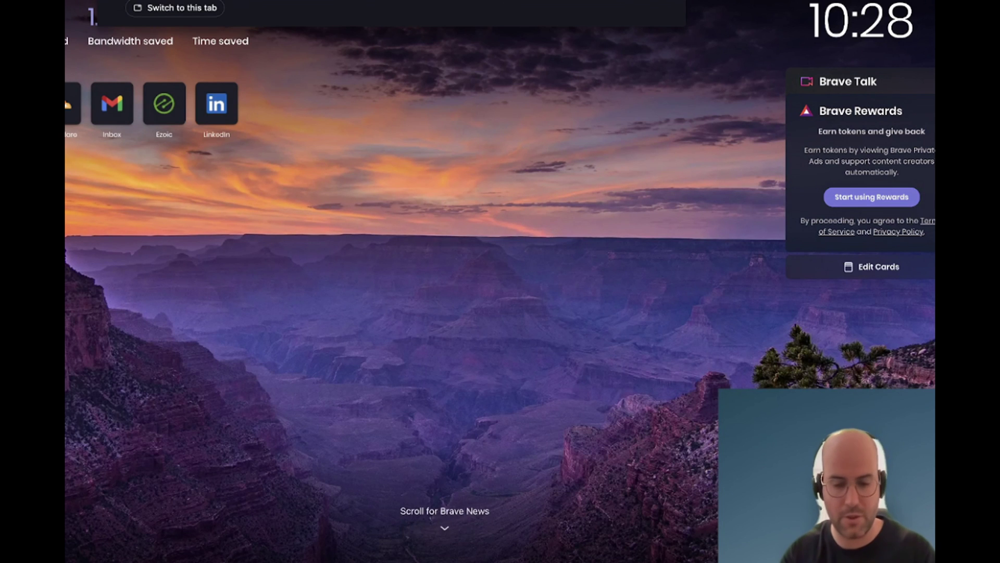
{"action": "key", "text": "Escape"}
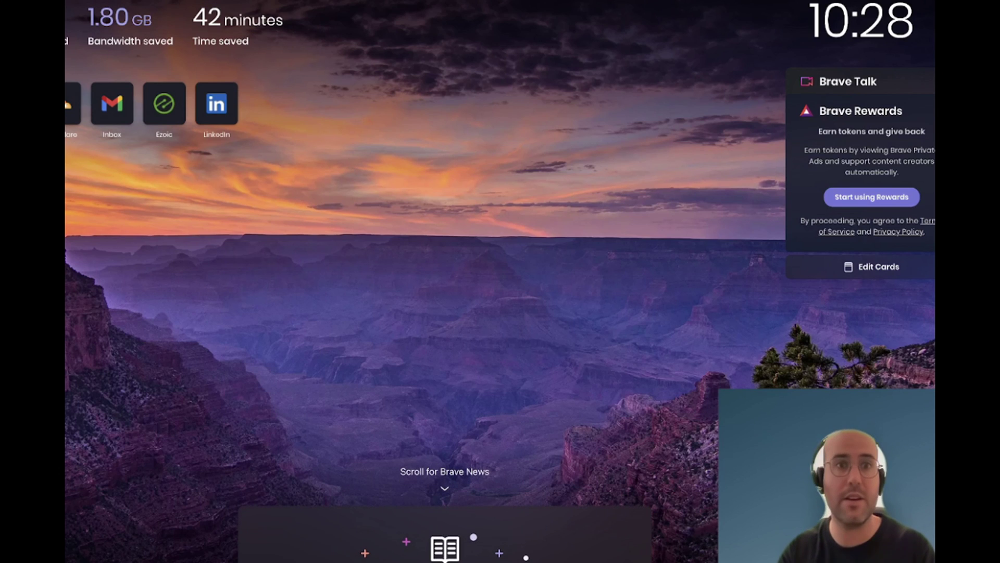
{"action": "key", "text": "Escape"}
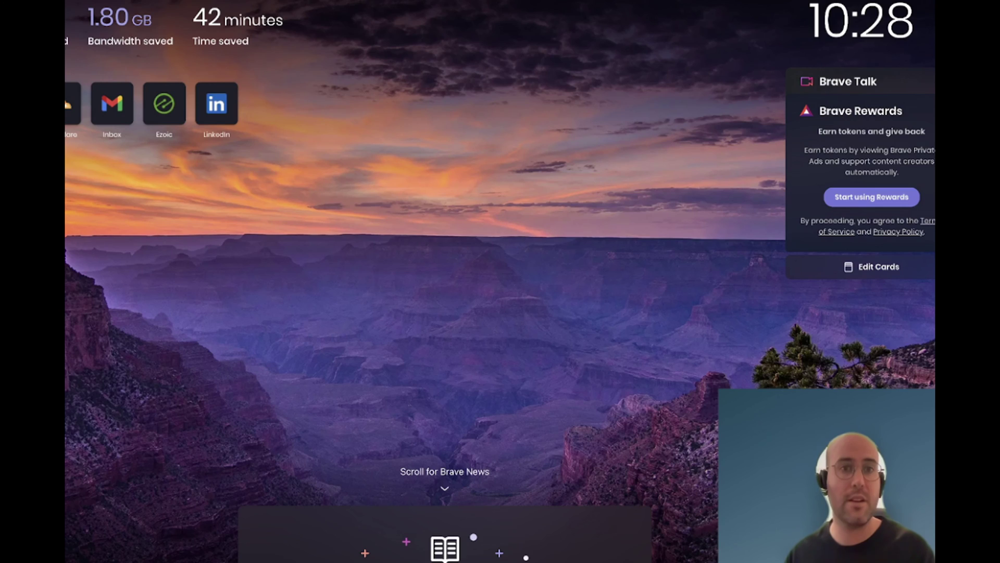